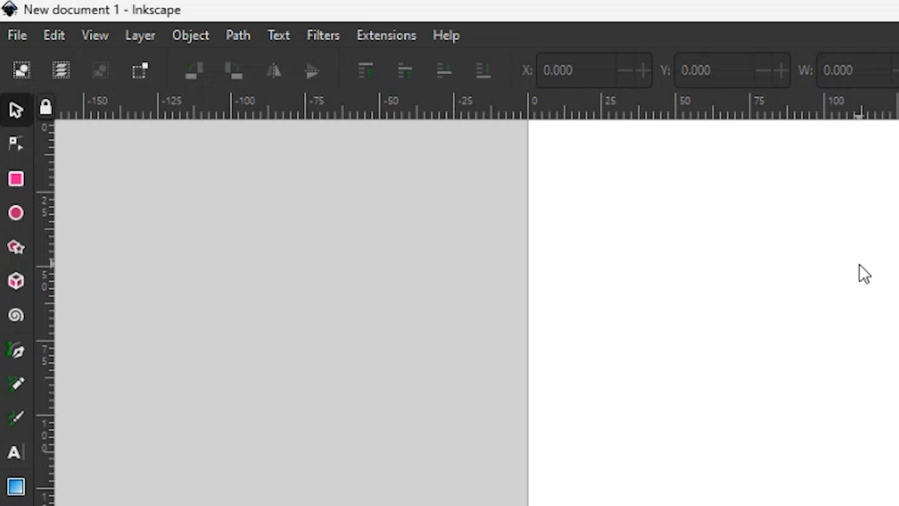
Open the recent YourName P3 document and select individual letters of the large name lettering on the page.
click(19, 33)
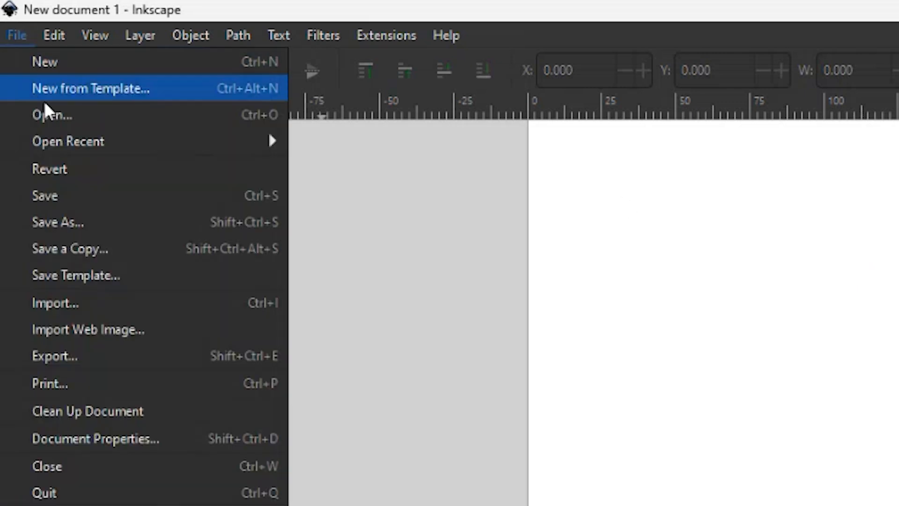
mouse_move(56, 141)
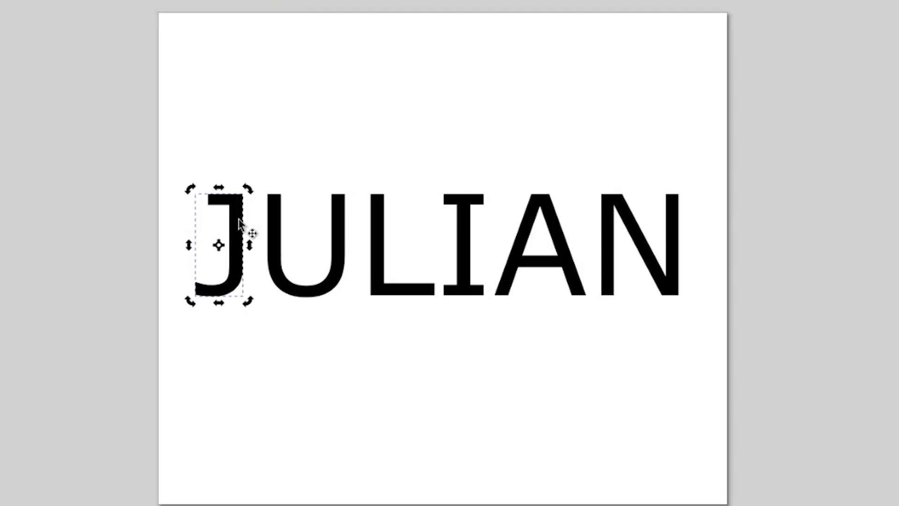
click(287, 235)
double_click(345, 233)
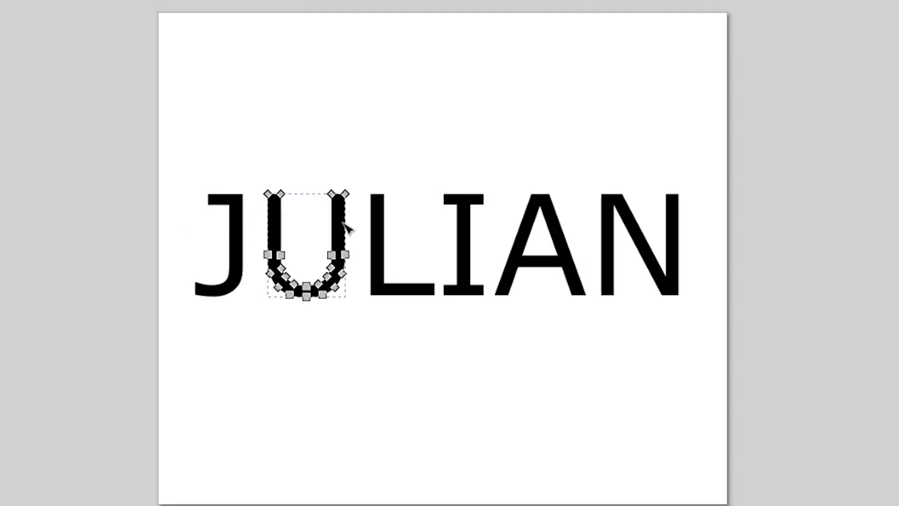
click(378, 230)
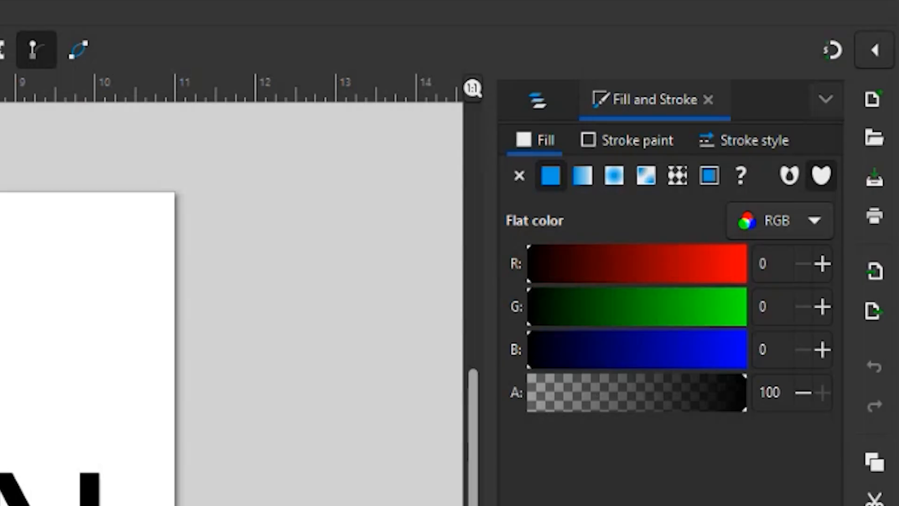
Show the Layers and Objects list and select the letter paths one after another to examine how the lettering is built.
click(539, 98)
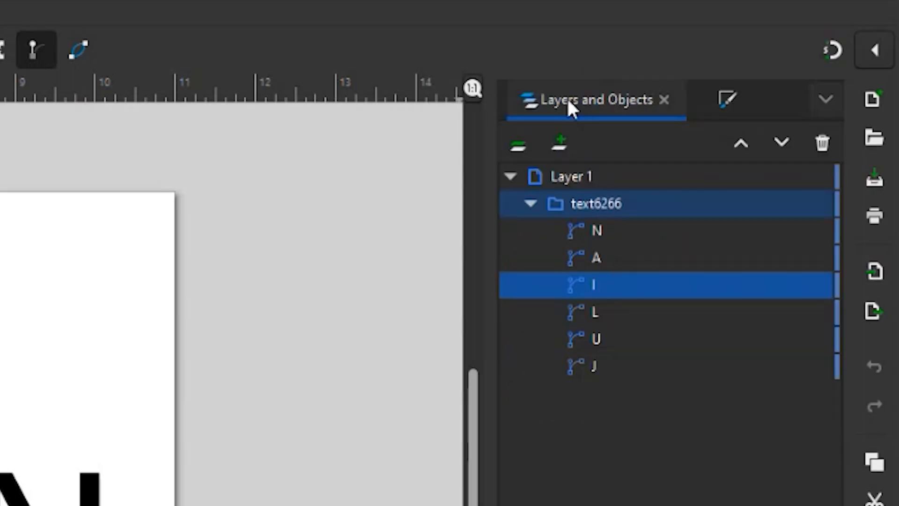
click(606, 355)
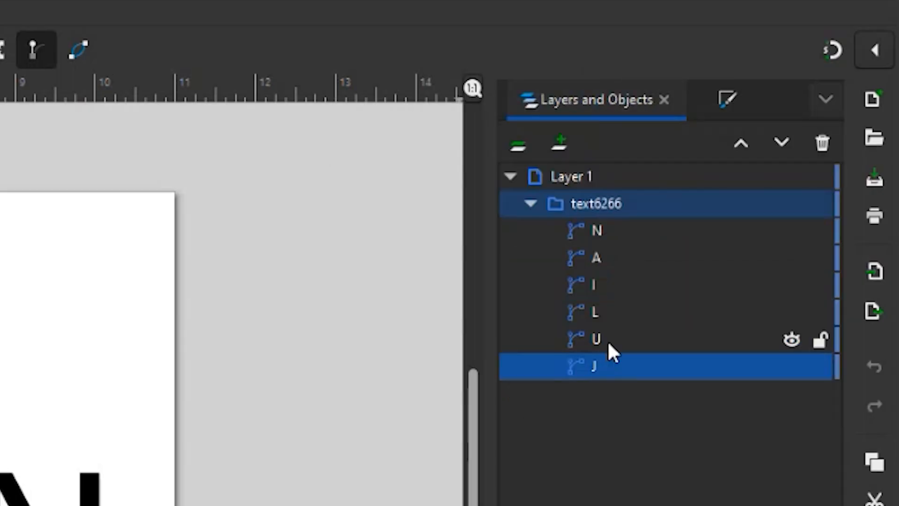
click(622, 303)
click(626, 284)
click(630, 258)
click(633, 230)
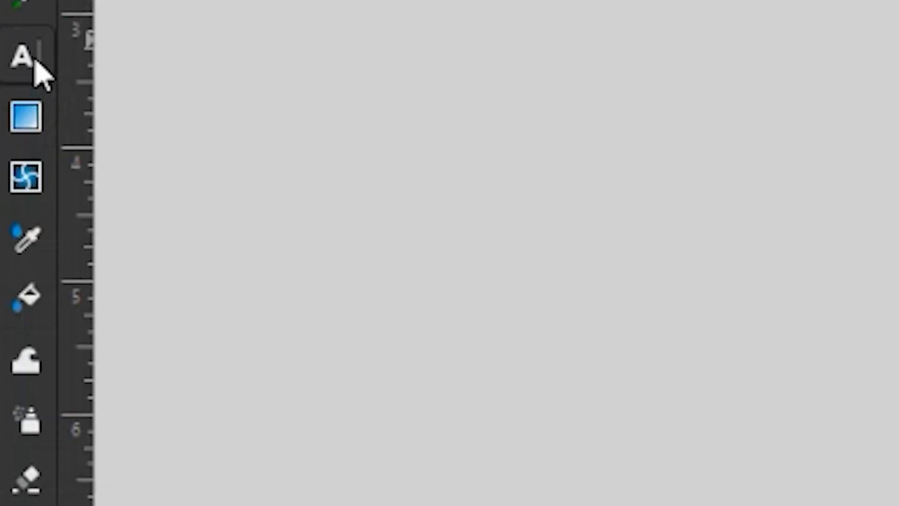
Add the same first name in capitals as a text object below the lettering and enlarge it proportionally to roughly the lettering's width.
click(35, 61)
click(459, 375)
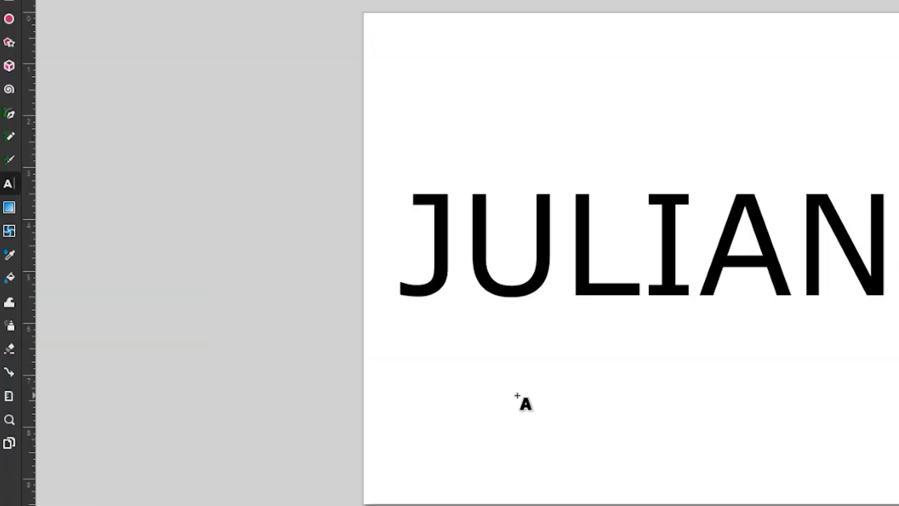
text(JULIAN)
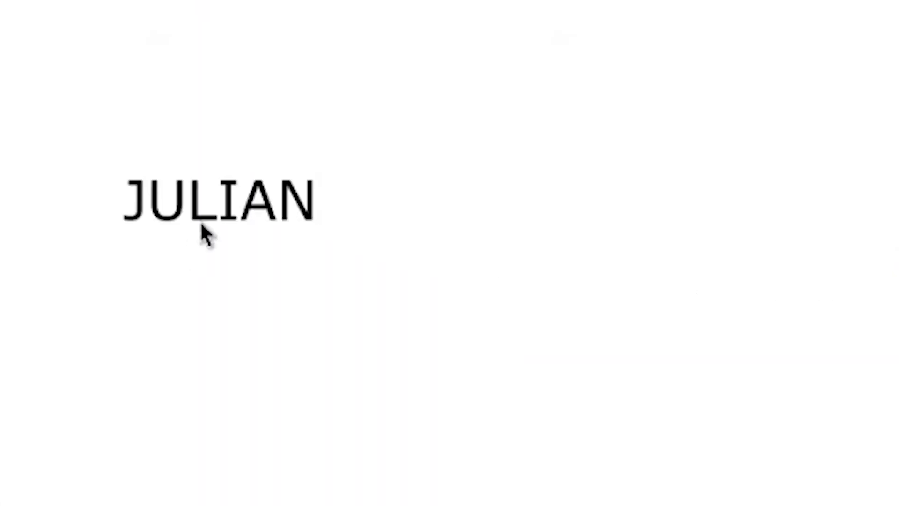
click(243, 206)
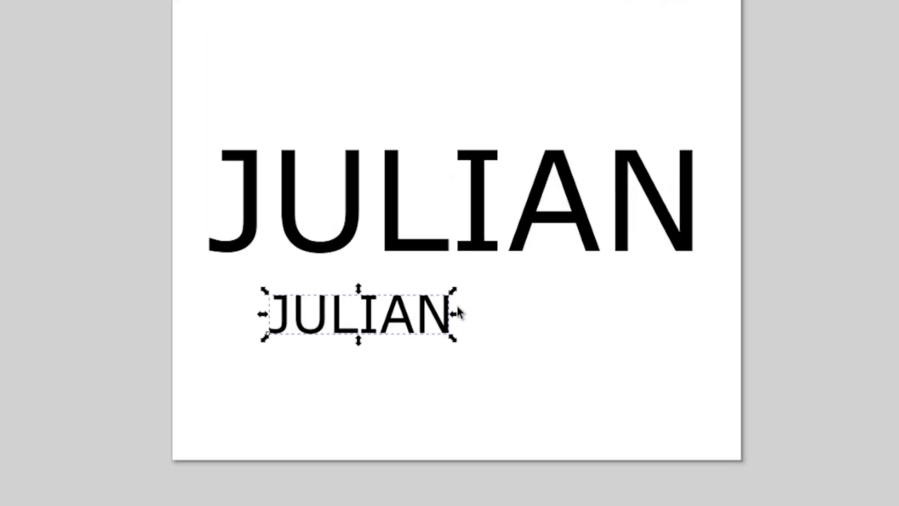
drag(454, 339, 694, 377)
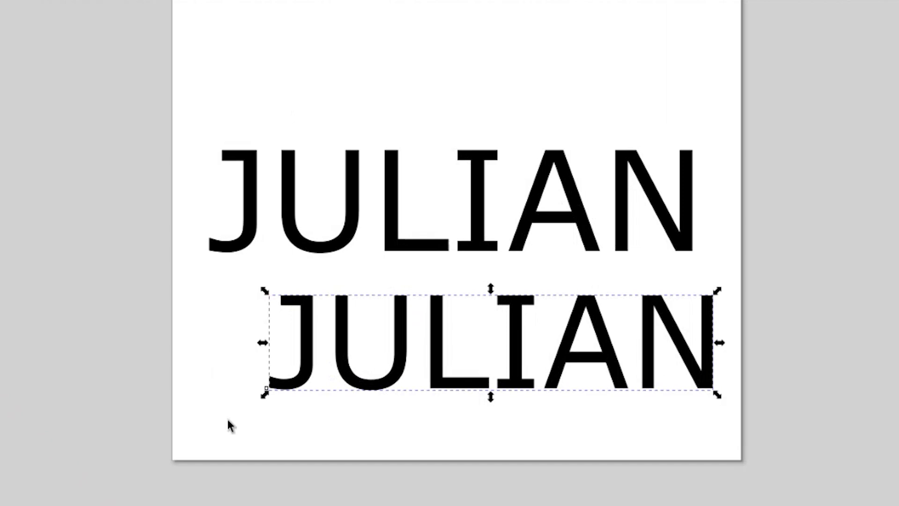
drag(265, 396, 197, 407)
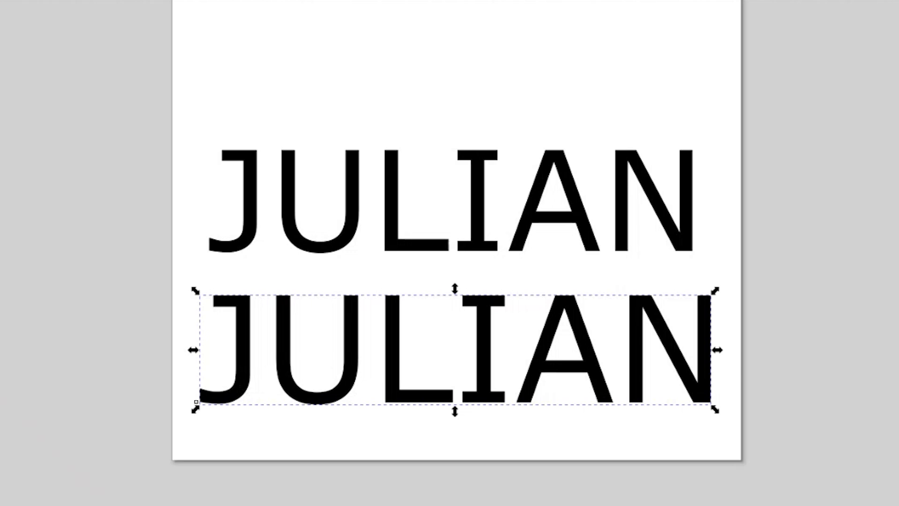
click(245, 334)
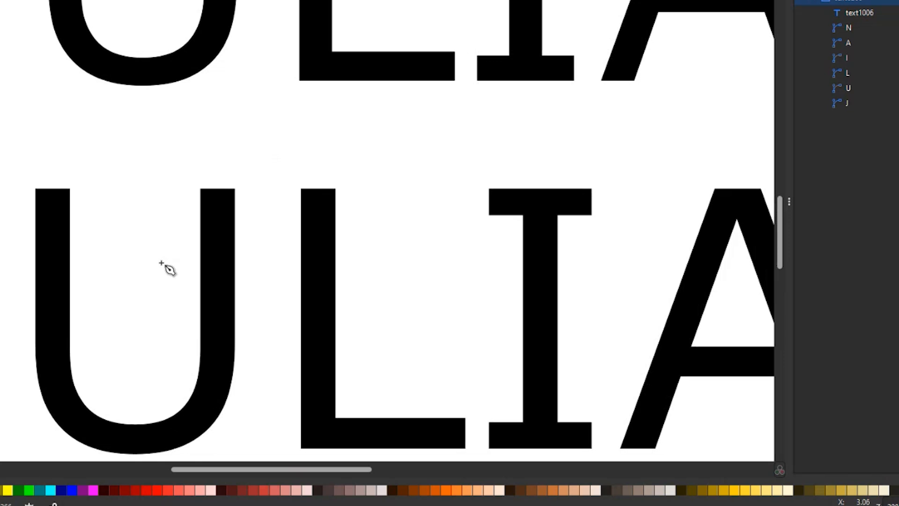
Trace the top edges and the inner contour of the letter U in the lower text with the Pen tool.
scroll(183, 346, down, 5)
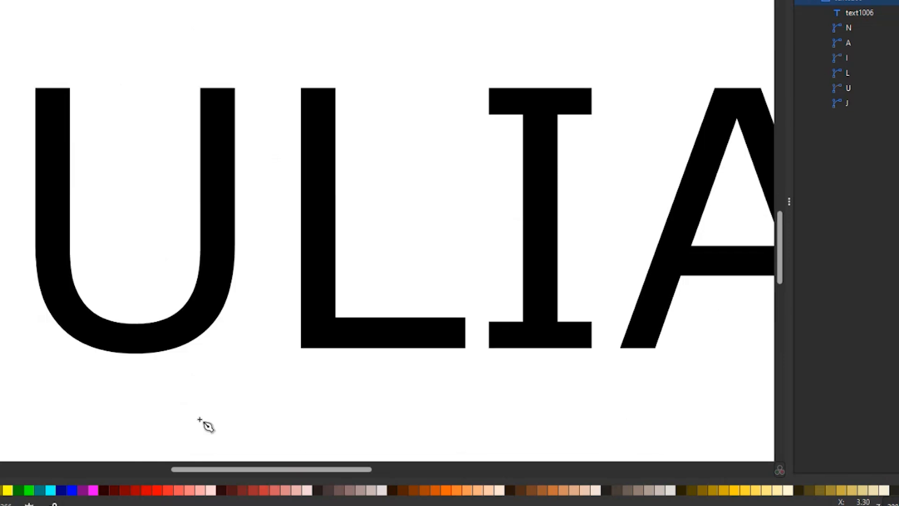
drag(212, 469, 191, 469)
key(b)
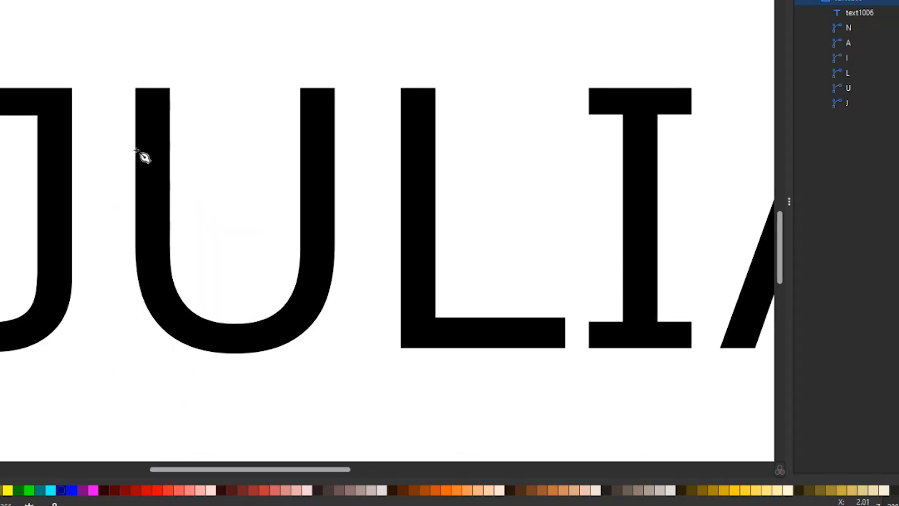
click(135, 86)
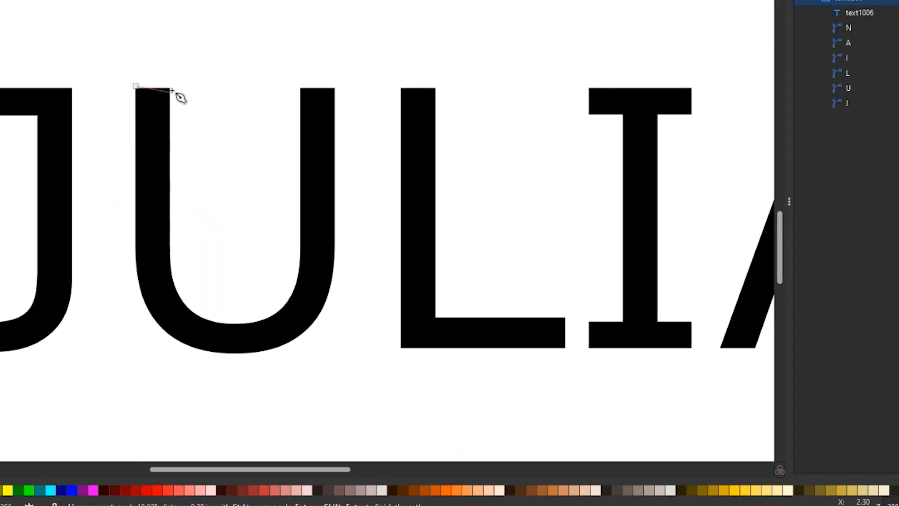
click(169, 88)
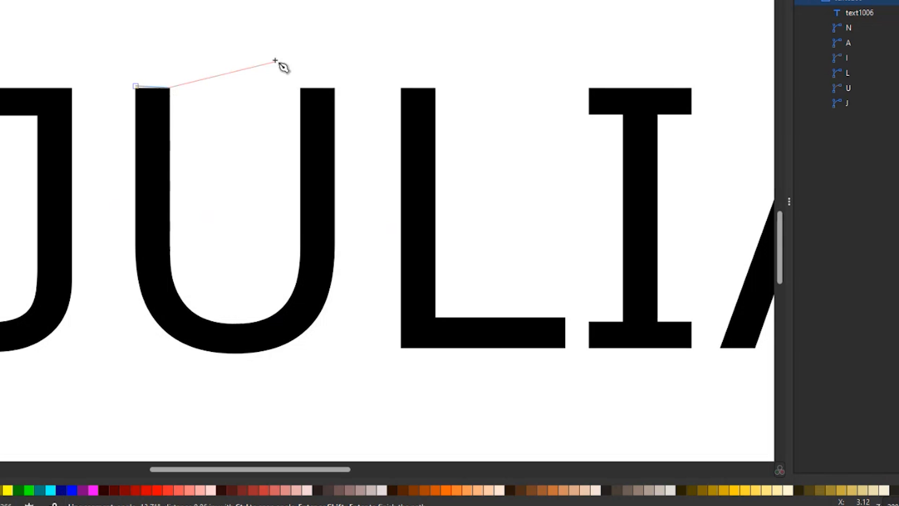
click(169, 261)
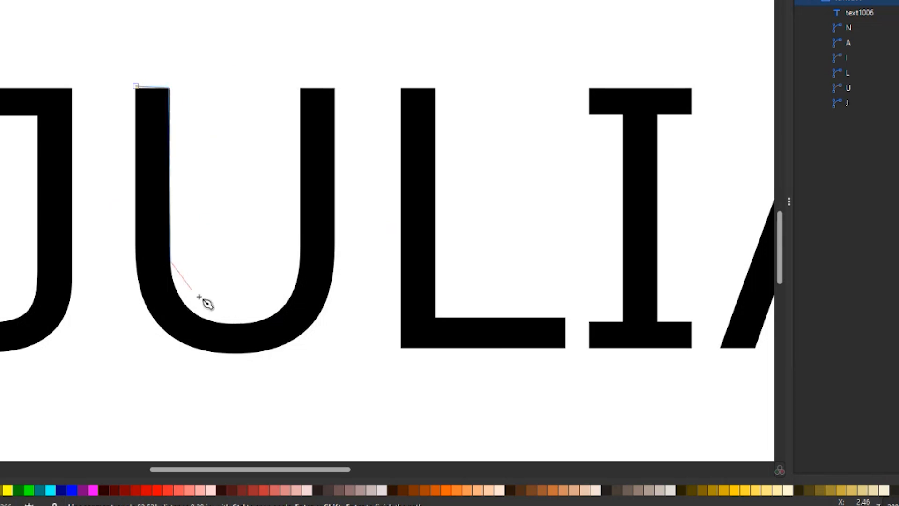
drag(231, 324, 293, 321)
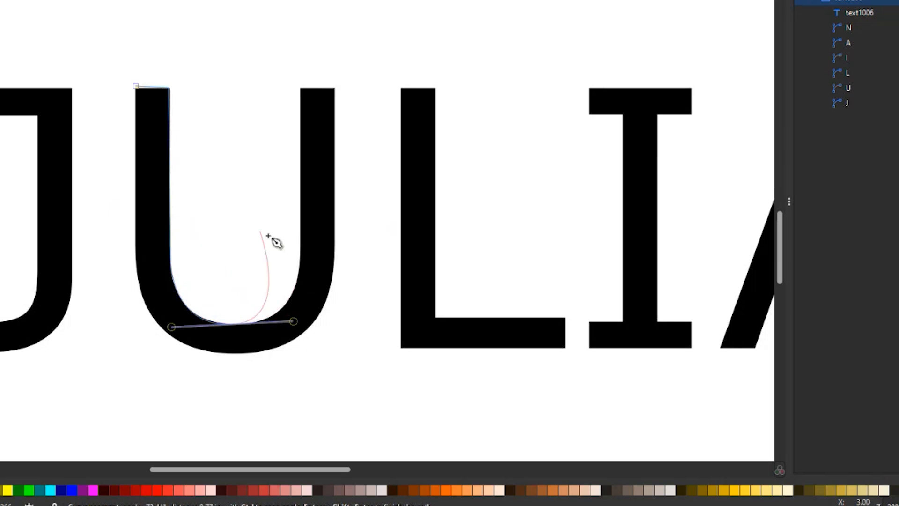
click(299, 274)
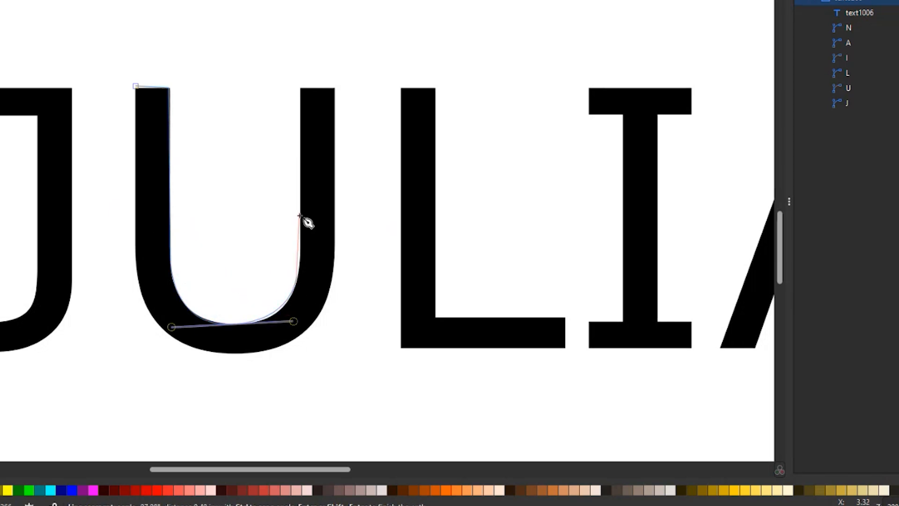
drag(301, 215, 301, 185)
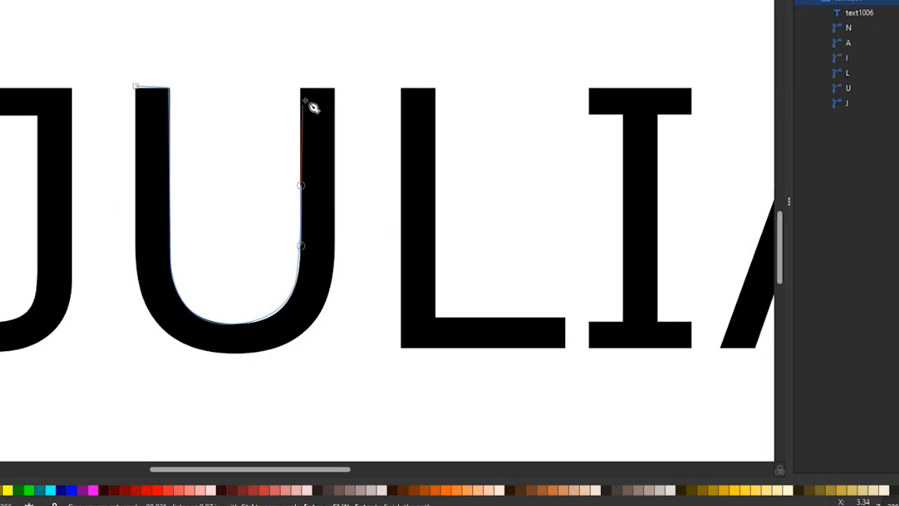
click(301, 87)
click(334, 87)
Trace the U's outer curve back to the starting node and close the path.
drag(386, 418, 334, 456)
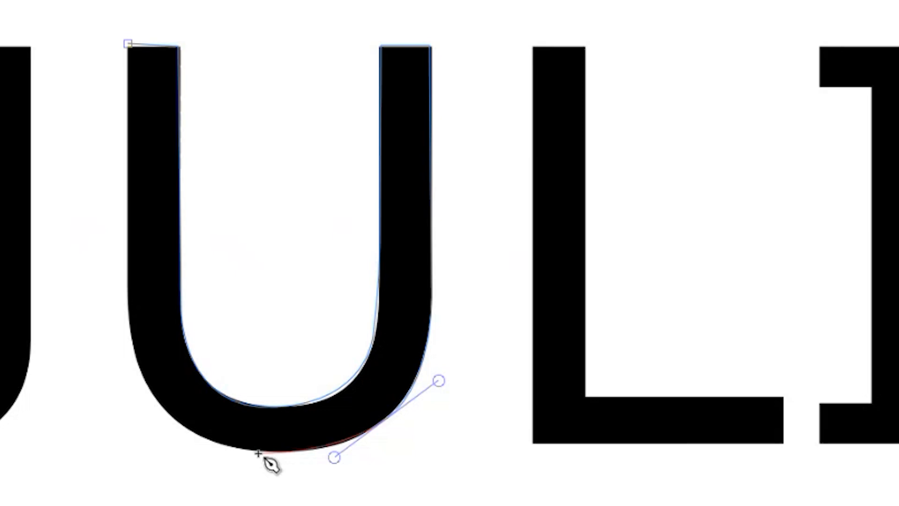
drag(167, 411, 149, 385)
drag(131, 304, 123, 245)
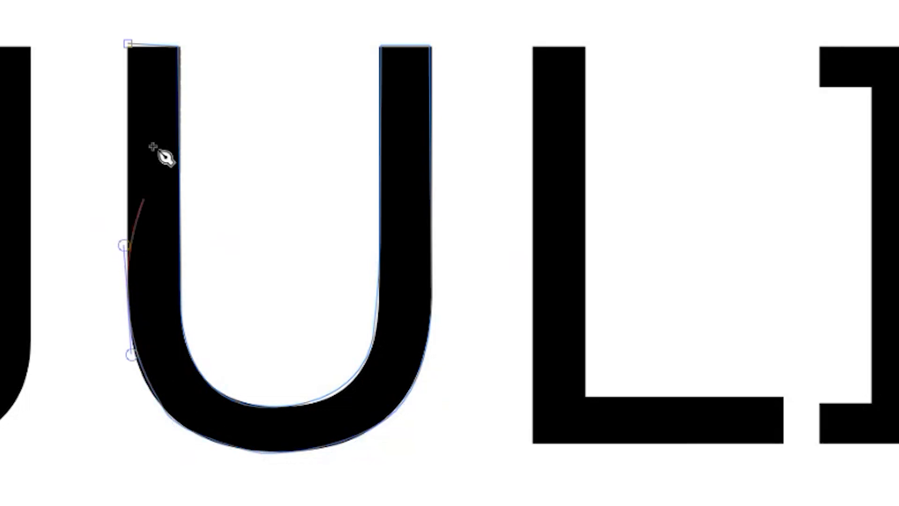
click(127, 44)
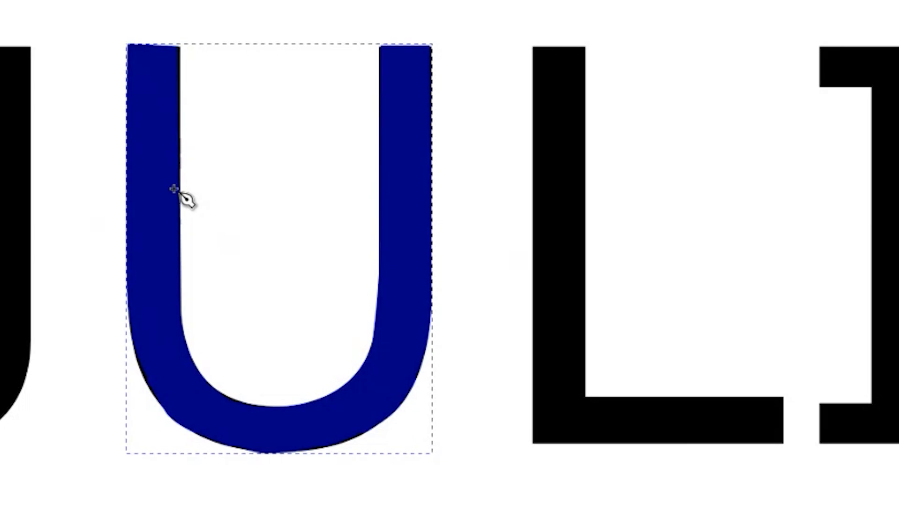
Delete the traced blue U shape covering the lower text.
key(s)
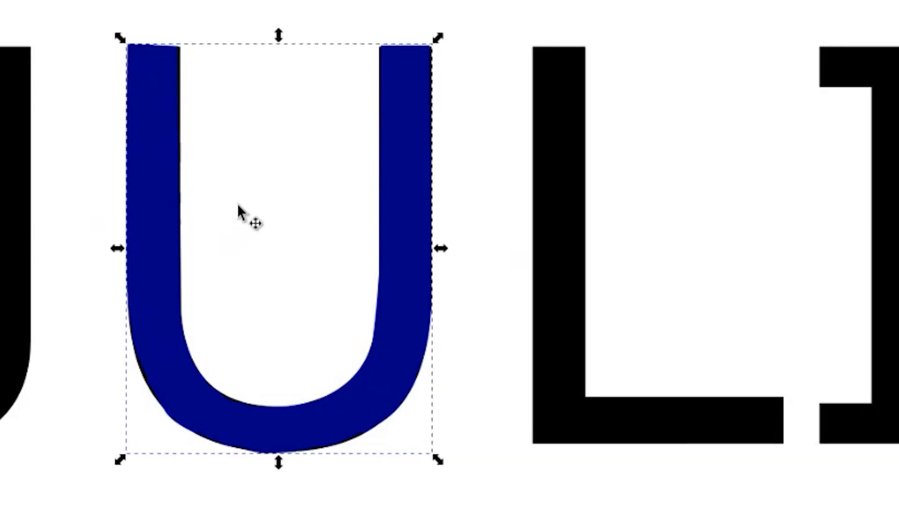
key(Delete)
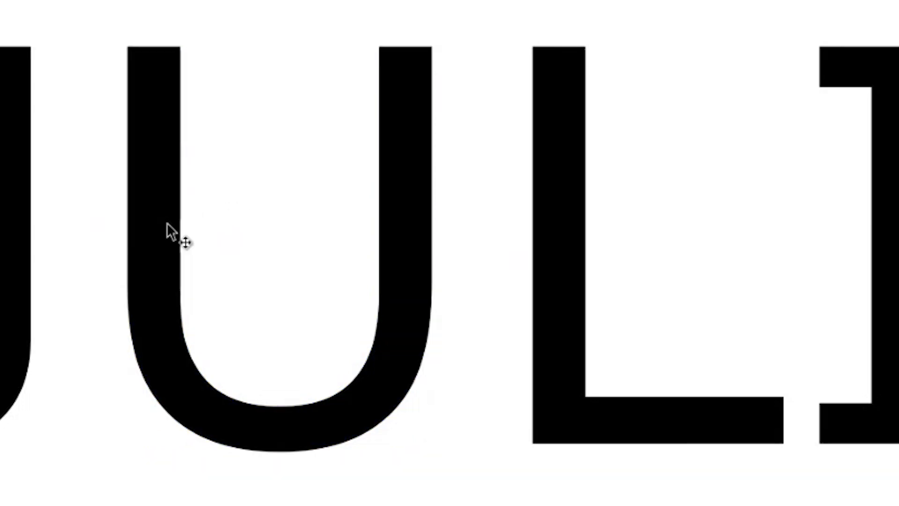
key(minus)
key(minus)
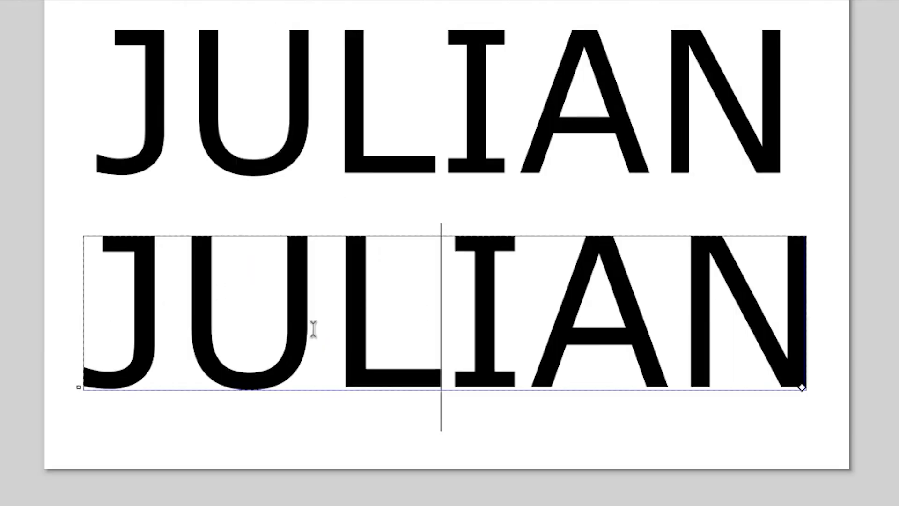
Highlight the U within the lower text, leave text editing and delete the whole lower text object.
drag(315, 328, 224, 321)
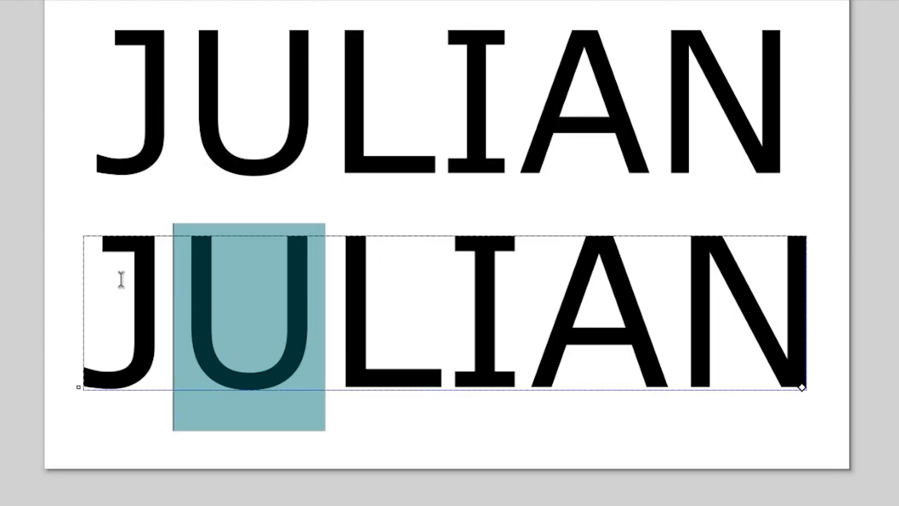
key(Escape)
key(F1)
click(150, 287)
key(Delete)
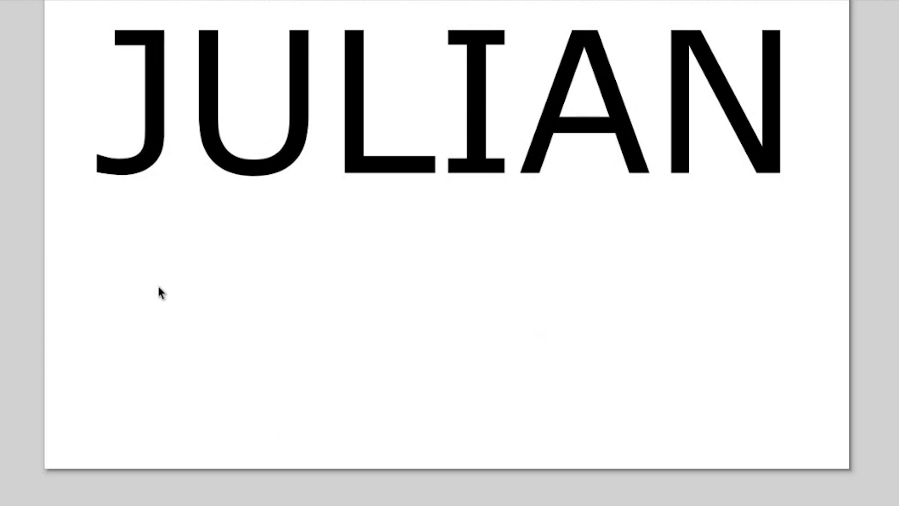
scroll(161, 291, up, 5)
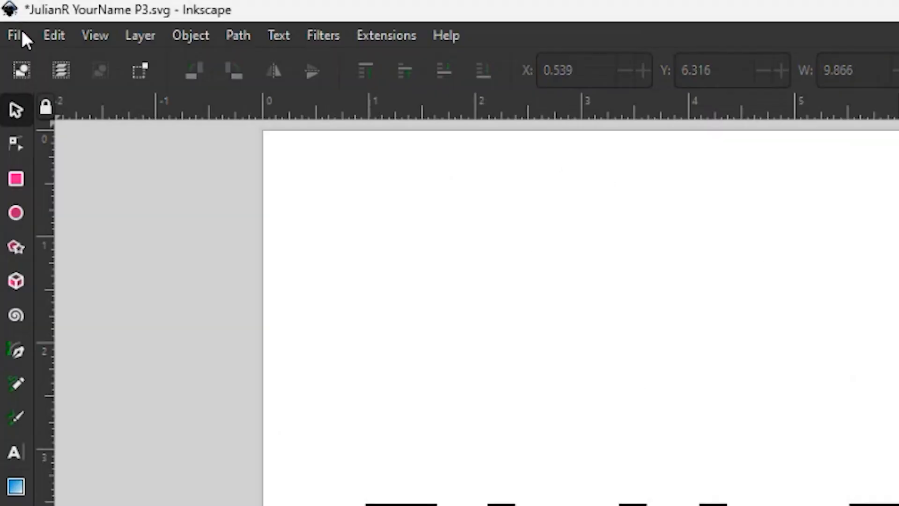
Start saving the document under a new name and browse to the P3 class folder within the OneDrive Documents folder.
click(17, 35)
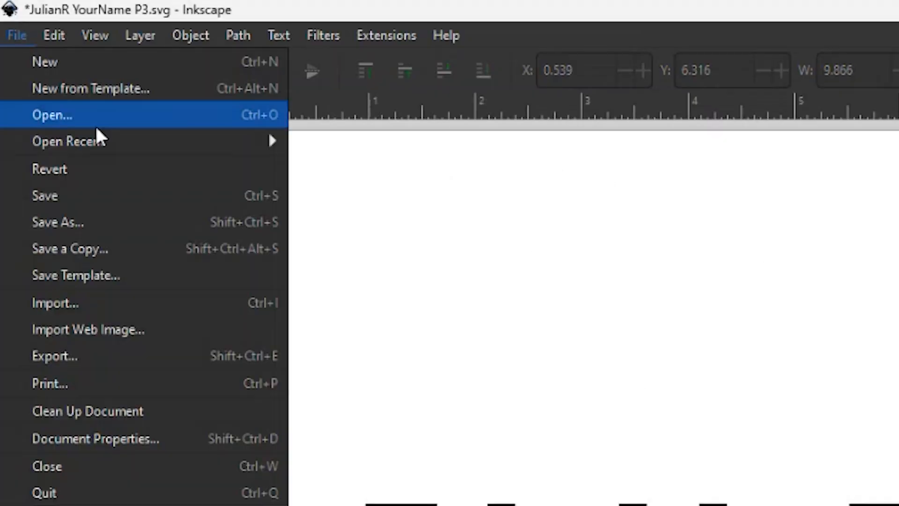
click(127, 225)
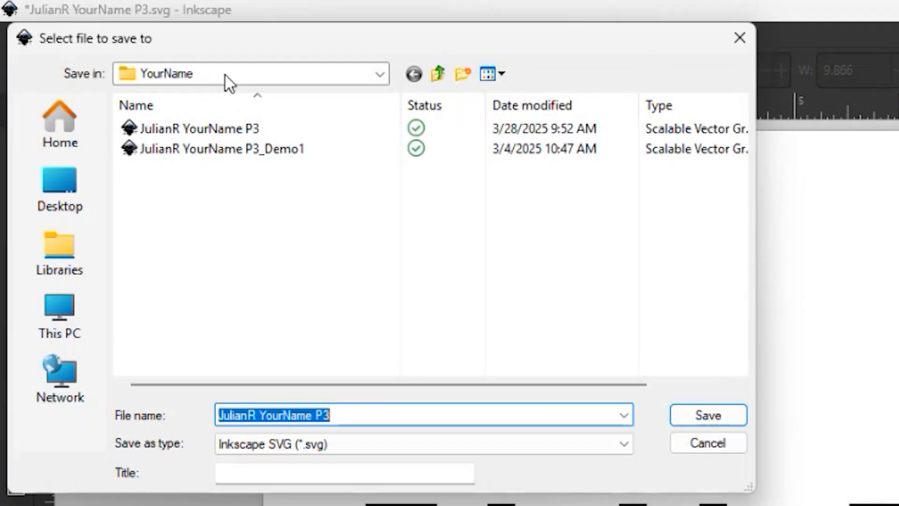
click(60, 187)
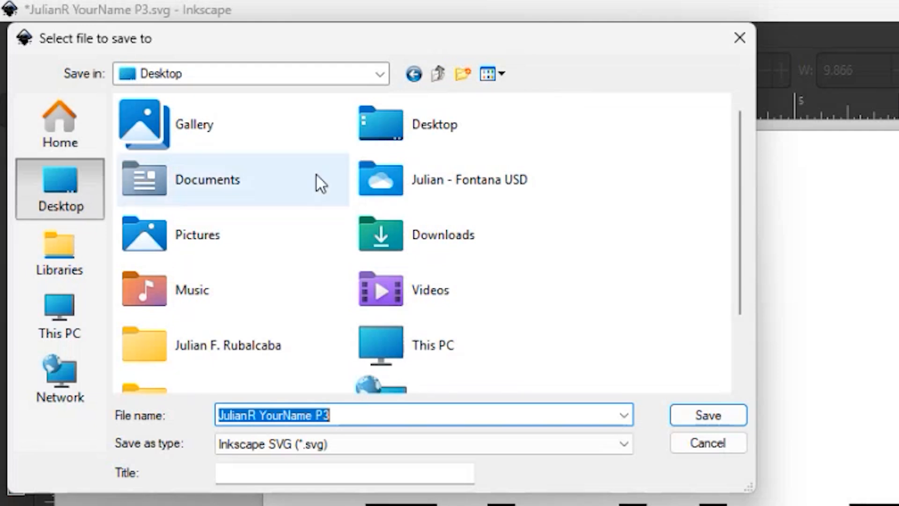
click(376, 179)
double_click(379, 187)
double_click(172, 206)
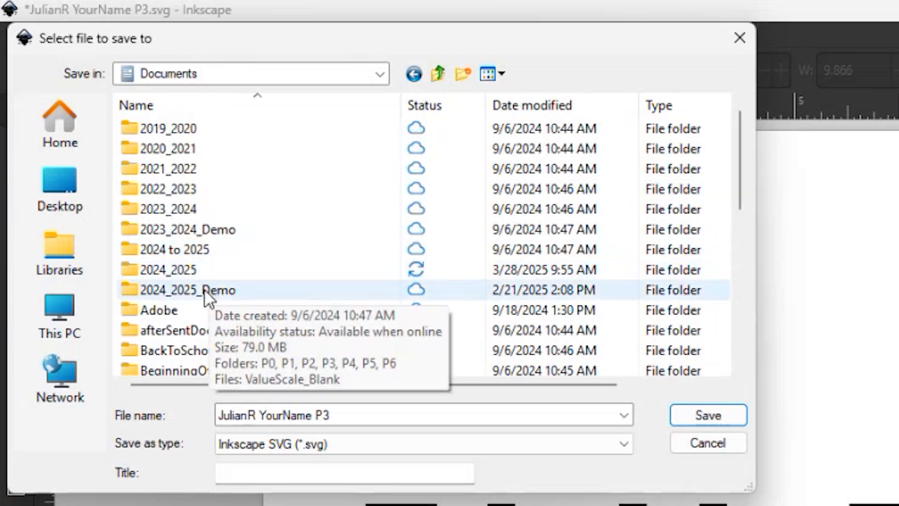
double_click(204, 288)
double_click(148, 191)
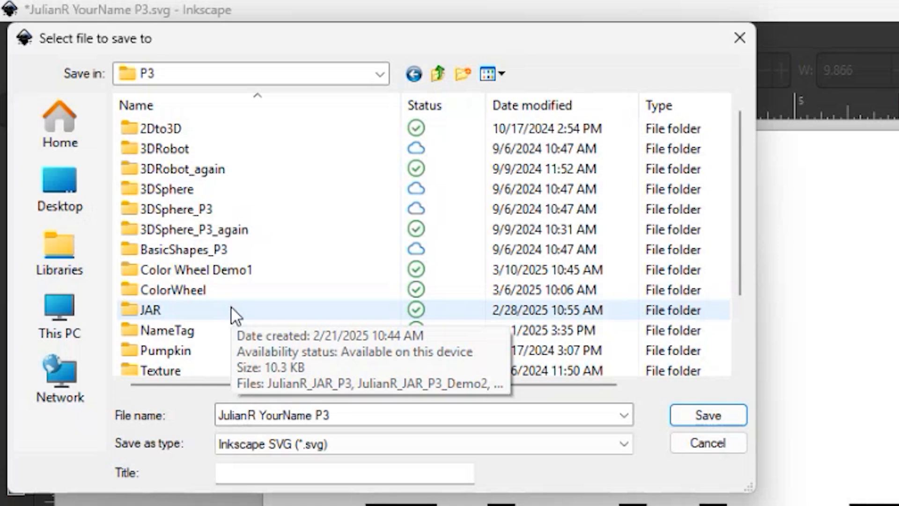
Create a new folder named ColorCombo inside P3 and open it as the save location.
click(464, 73)
text(Co)
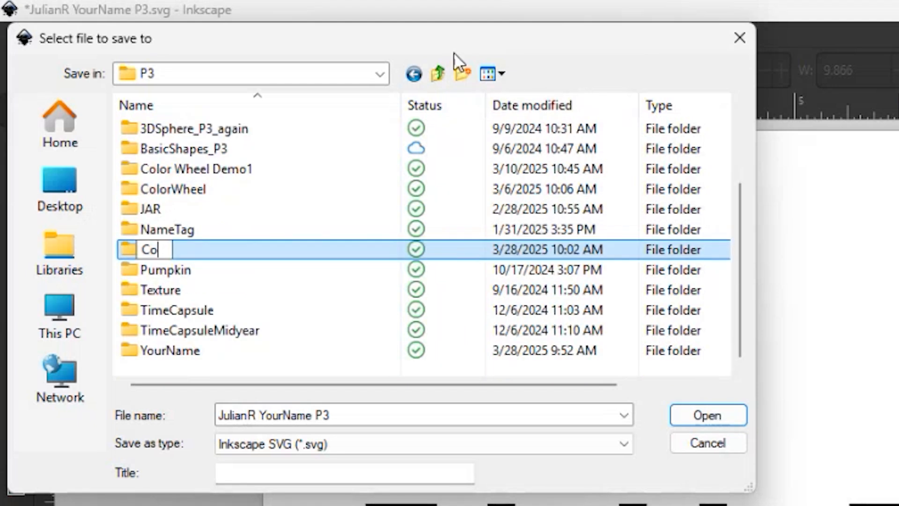
text(lorCombo)
key(Return)
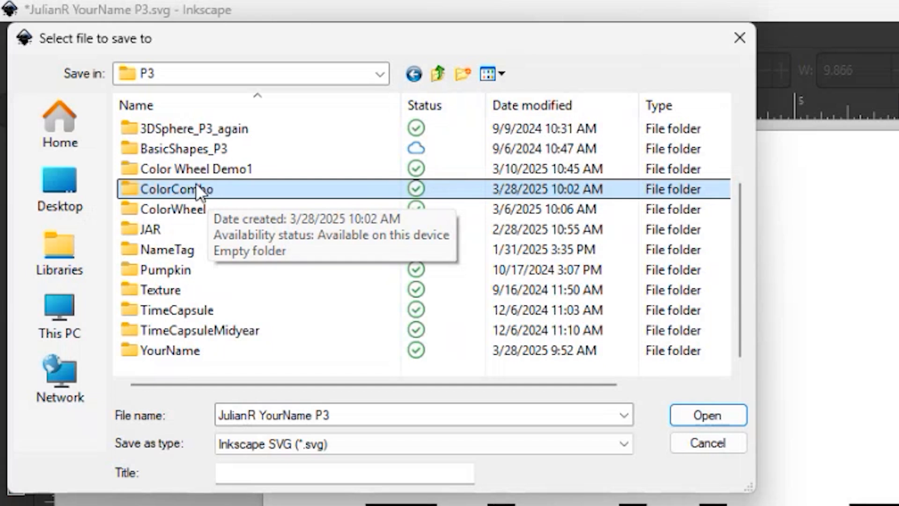
double_click(193, 189)
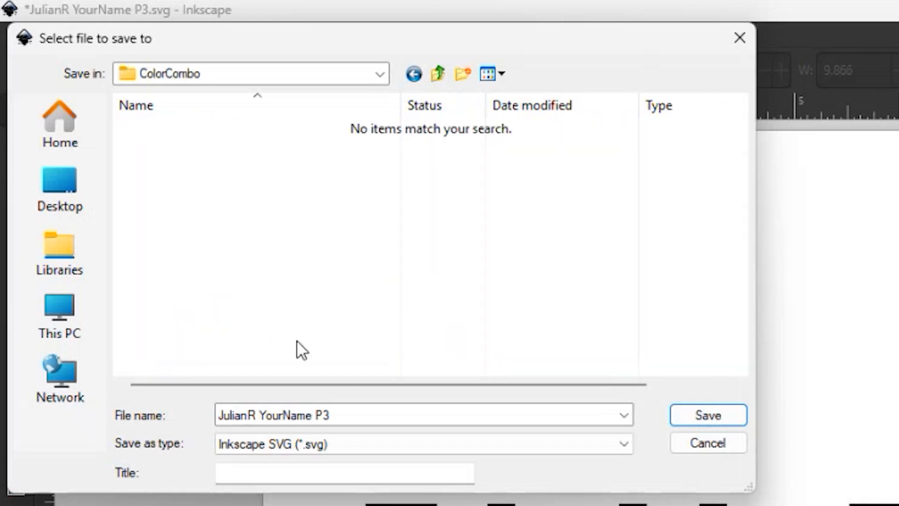
Replace YourName with ColorCombo in the file name and save the document as an Inkscape SVG.
click(311, 415)
double_click(262, 406)
text(ColorCombo)
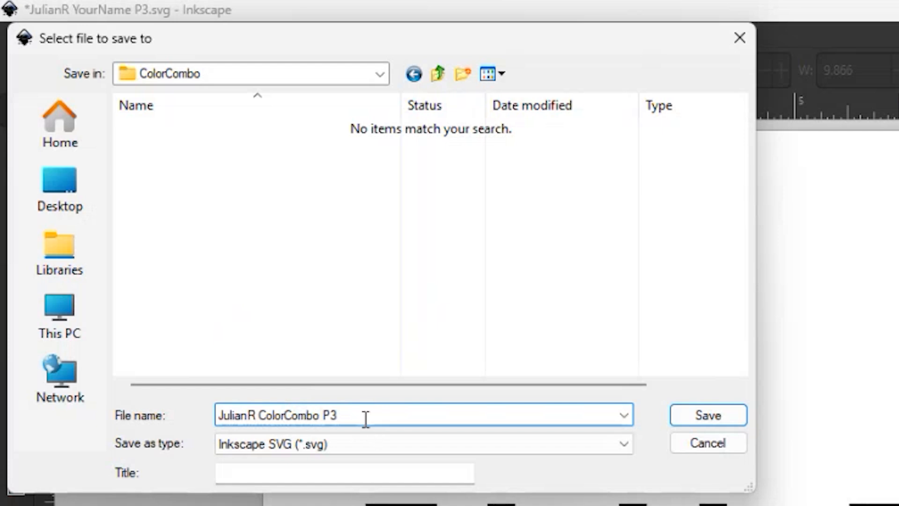
click(708, 416)
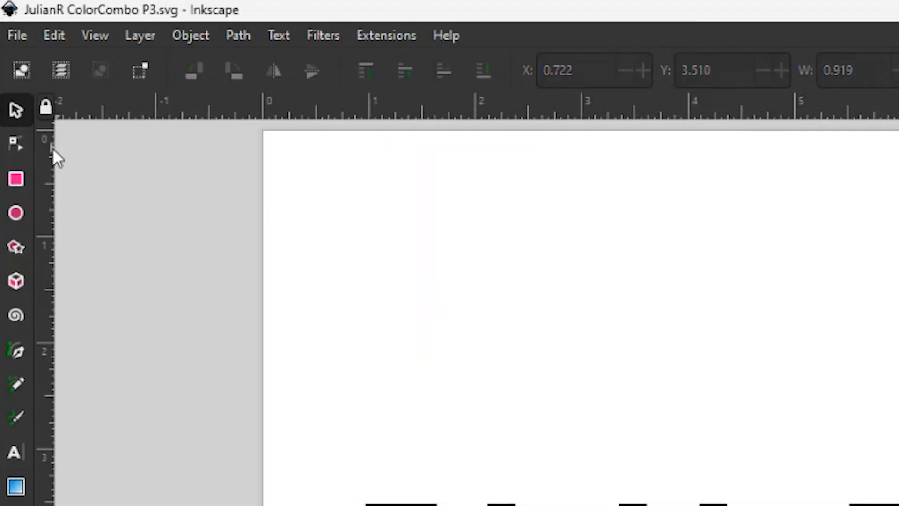
Select all six letter paths and move them together up near the top edge of the page.
drag(166, 237, 871, 482)
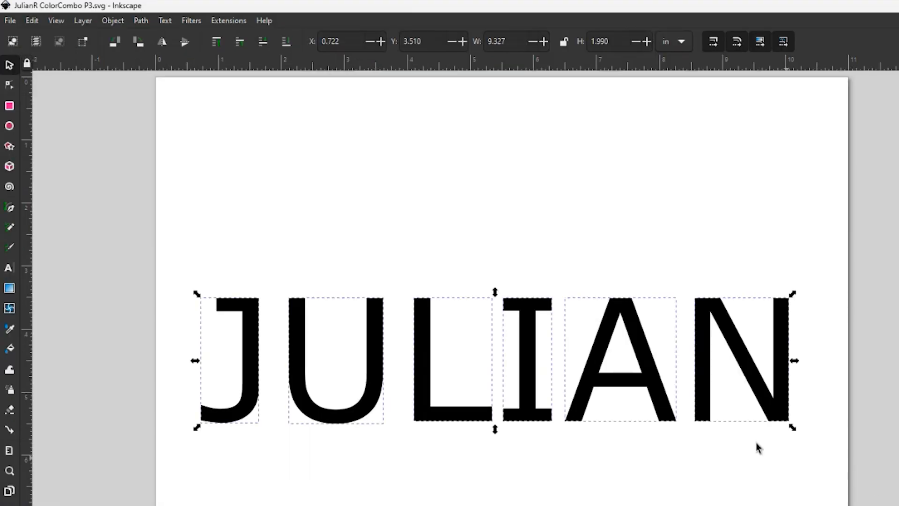
drag(424, 382, 420, 218)
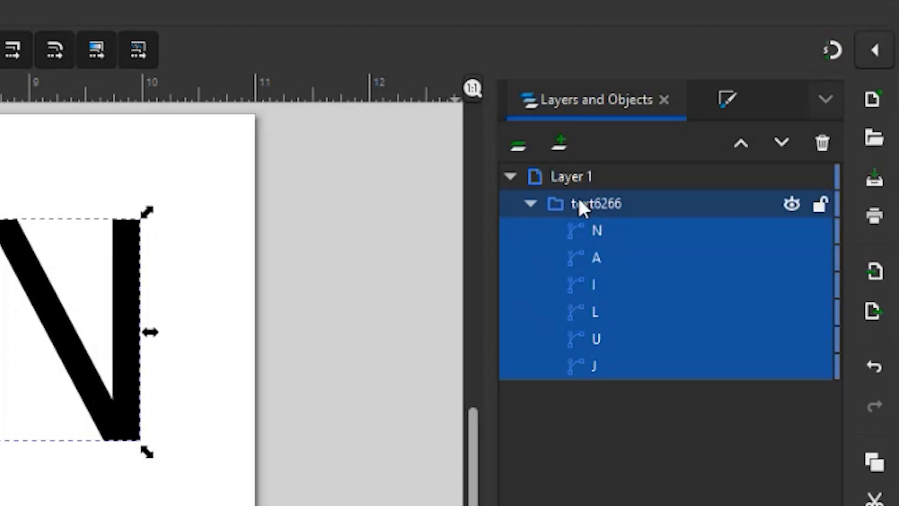
Rename Layer 1 as Monochromatic and collapse its contents in the layer list.
double_click(587, 179)
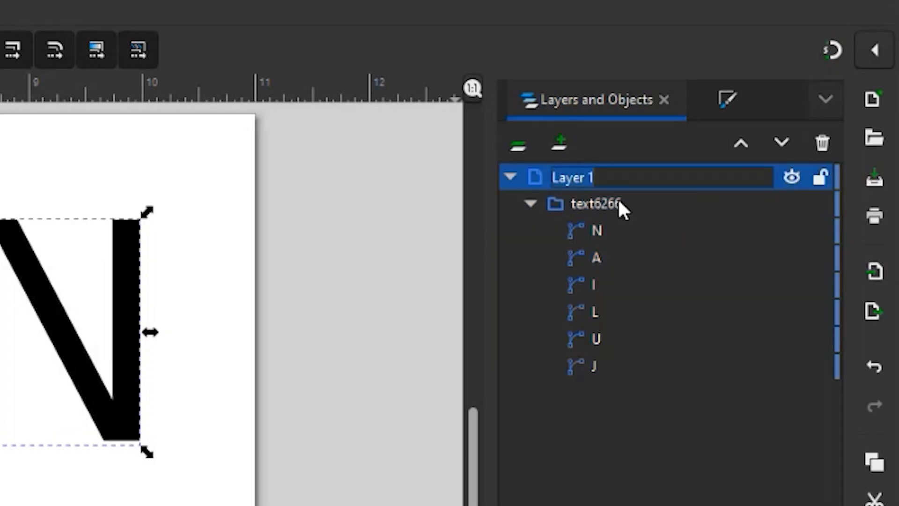
text(Monochromatic)
key(Return)
click(512, 177)
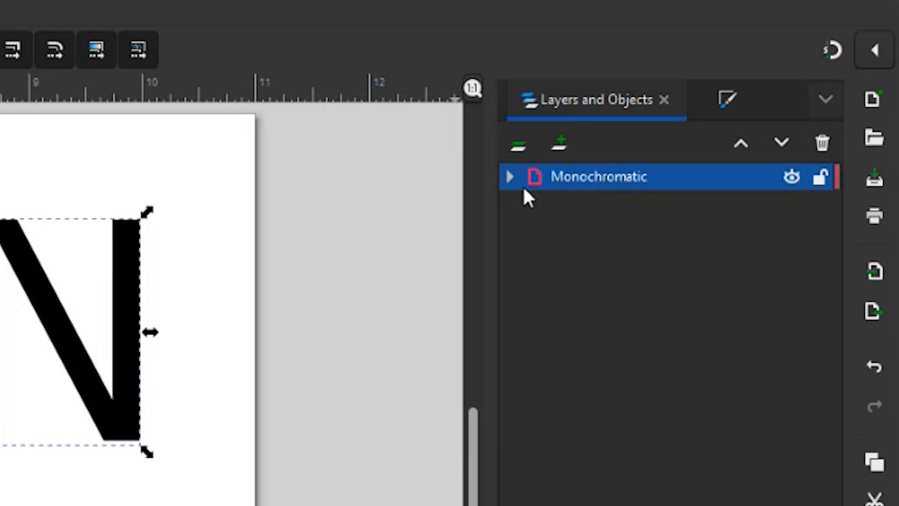
Duplicate the Monochromatic layer together with its letters and rename the copy Analogous.
right_click(622, 179)
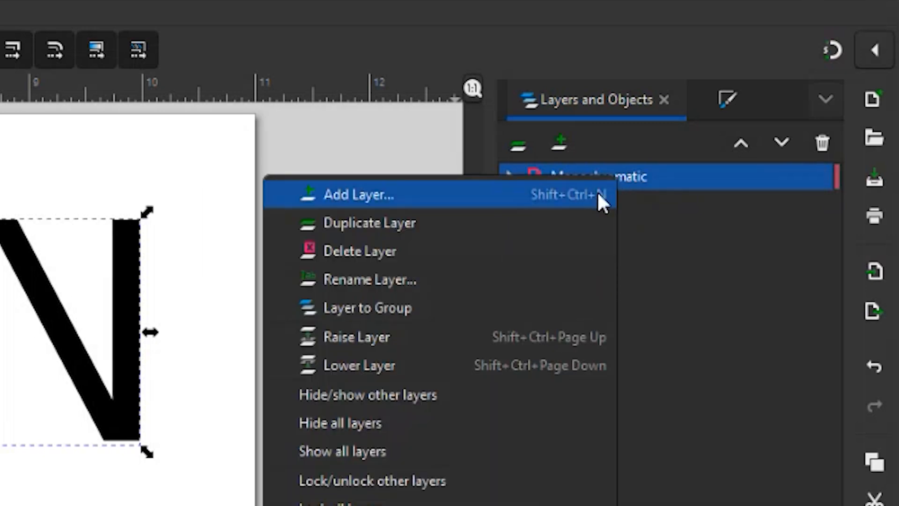
click(486, 220)
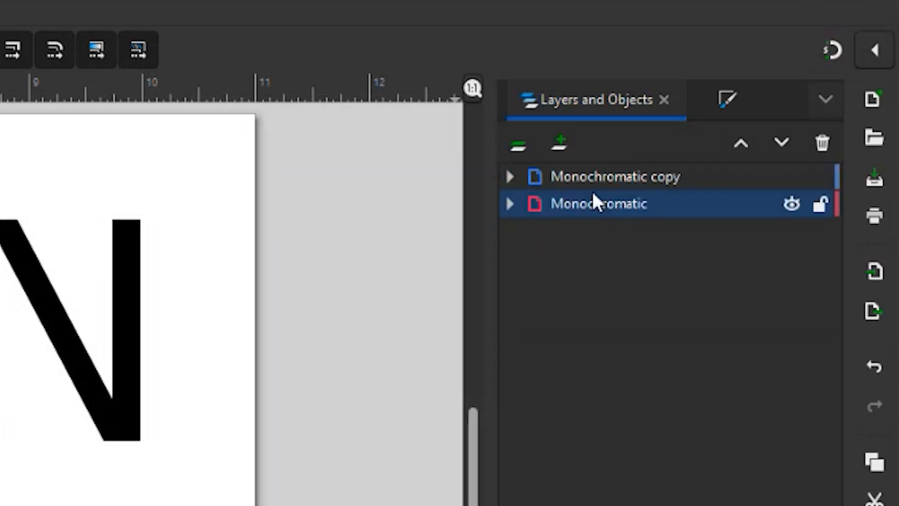
double_click(653, 179)
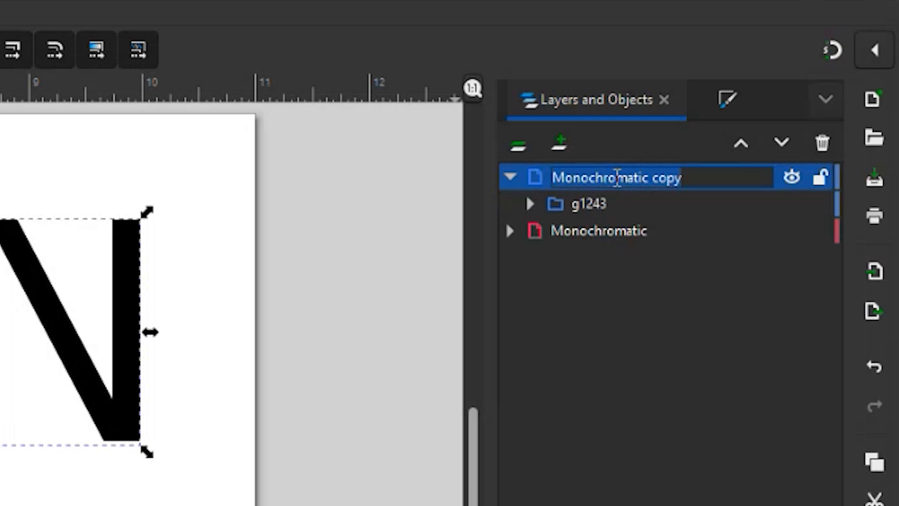
click(530, 204)
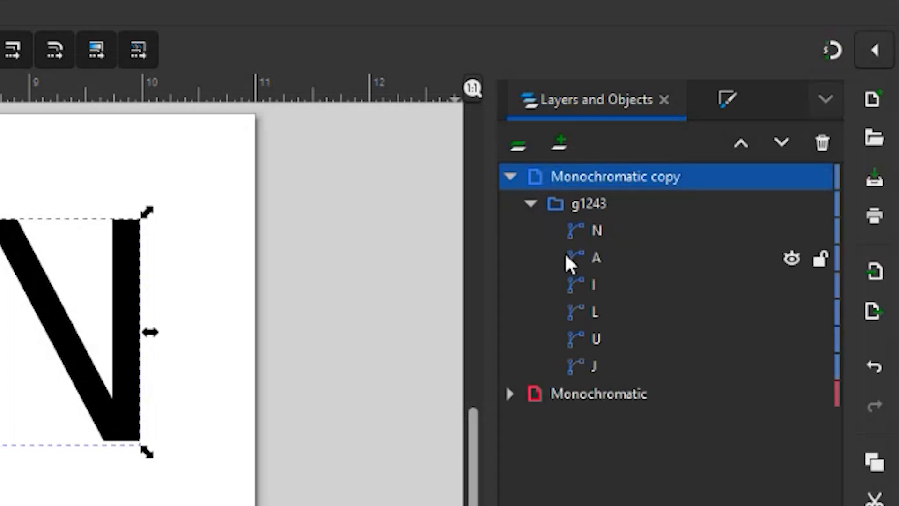
double_click(588, 184)
drag(676, 181, 556, 180)
key(BackSpace)
text(Analogous)
key(Return)
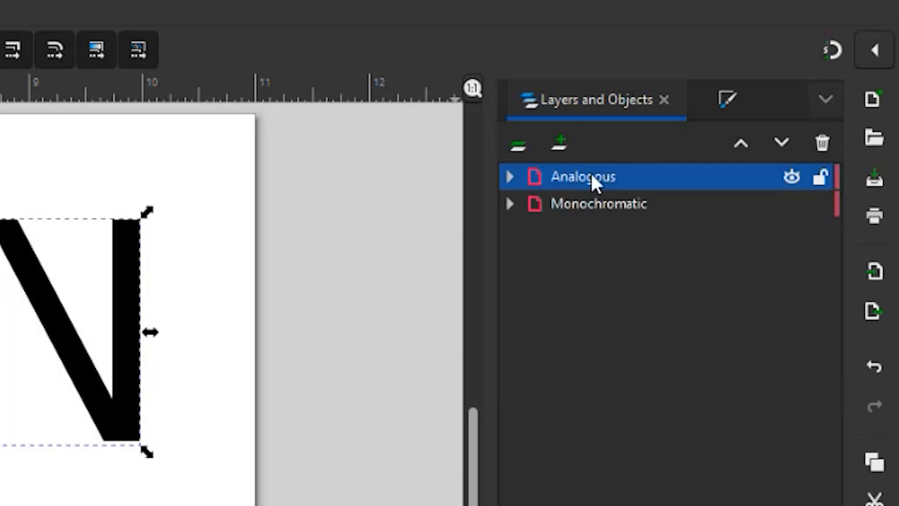
Add another duplicate layer for Complementary and reorder the layers as Monochromatic, Analogous, Complementary.
key(ctrl+d)
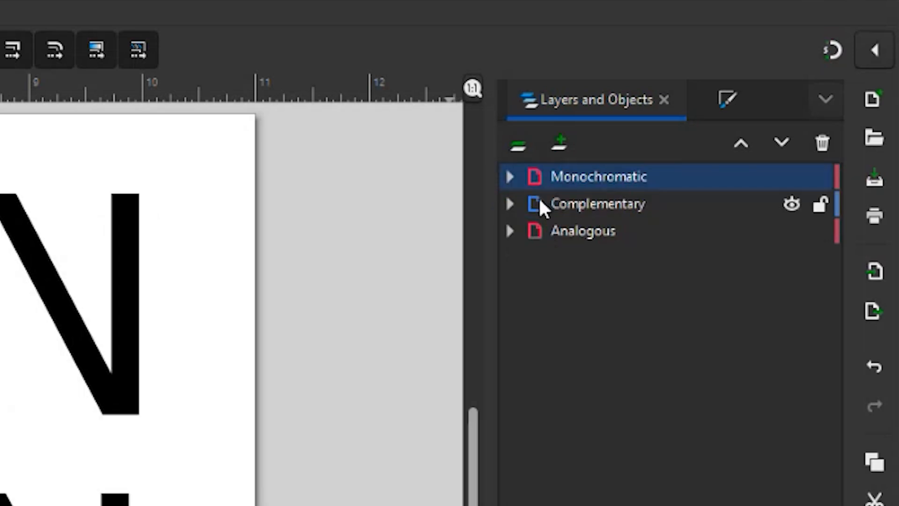
click(570, 232)
drag(569, 236, 569, 202)
click(510, 204)
click(551, 185)
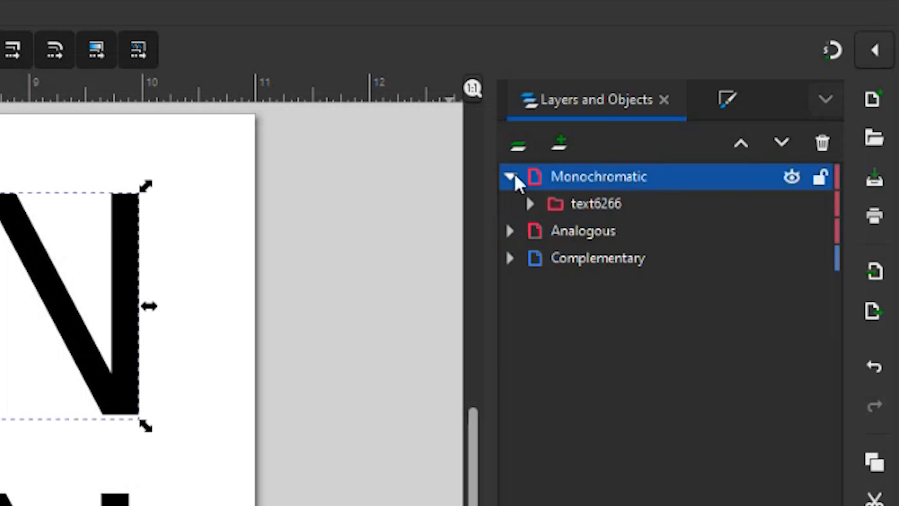
click(511, 177)
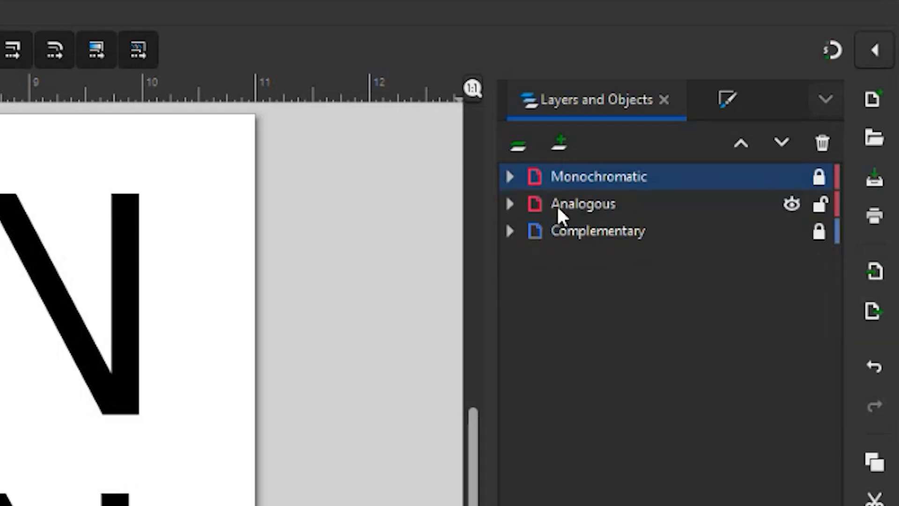
Paste a copy of the MONOCHROMATIC label and place it just above the J of the second lettering row.
click(867, 158)
key(ctrl+v)
drag(315, 328, 72, 279)
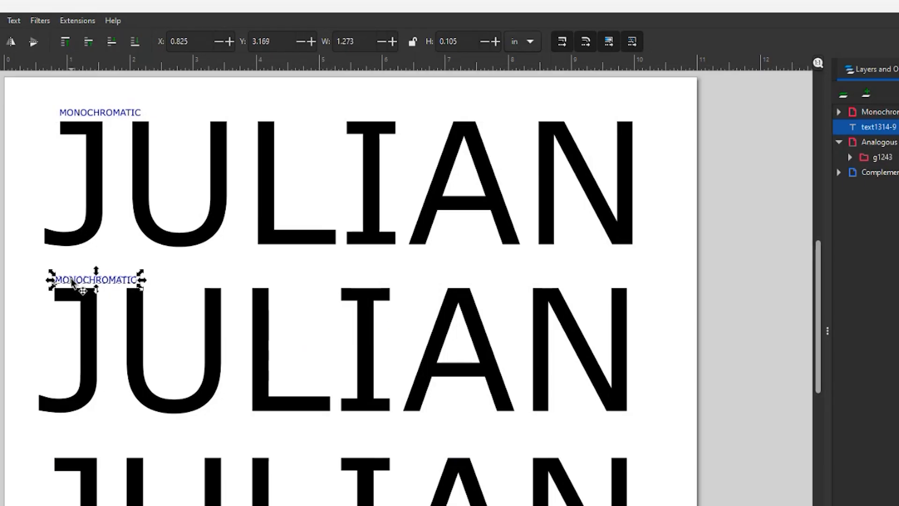
Unlock the Complementary layer, make it the active layer and paste another copy of the label.
click(818, 231)
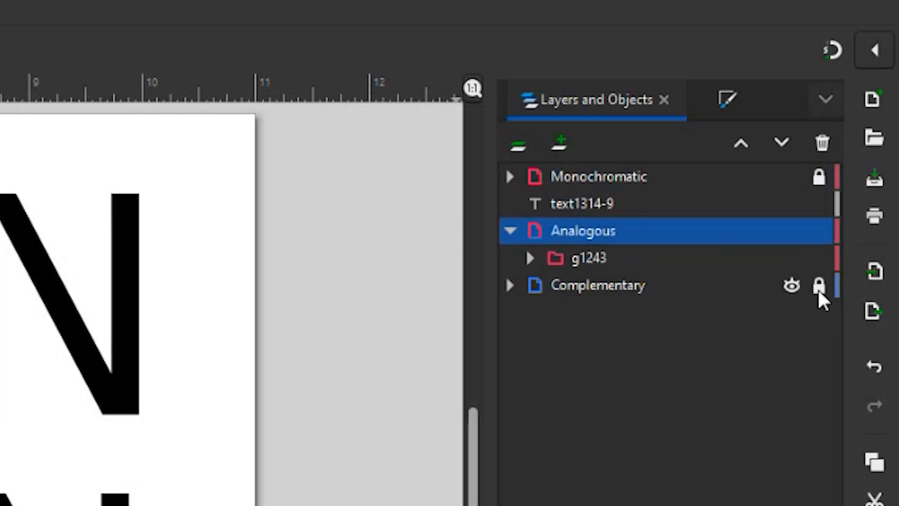
click(632, 294)
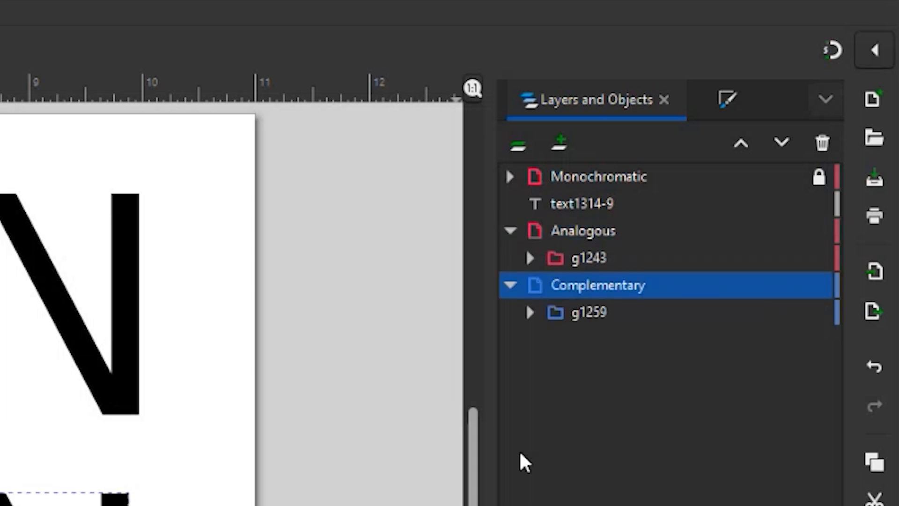
key(ctrl+v)
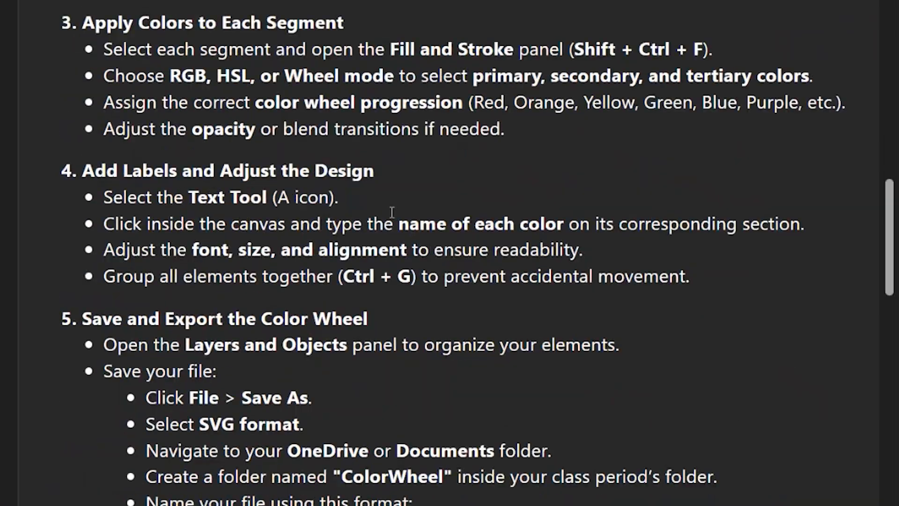
Open the Canva Color Wheel link from the assignment's reference materials and choose the Monochromatic color combination.
scroll(390, 217, down, 10)
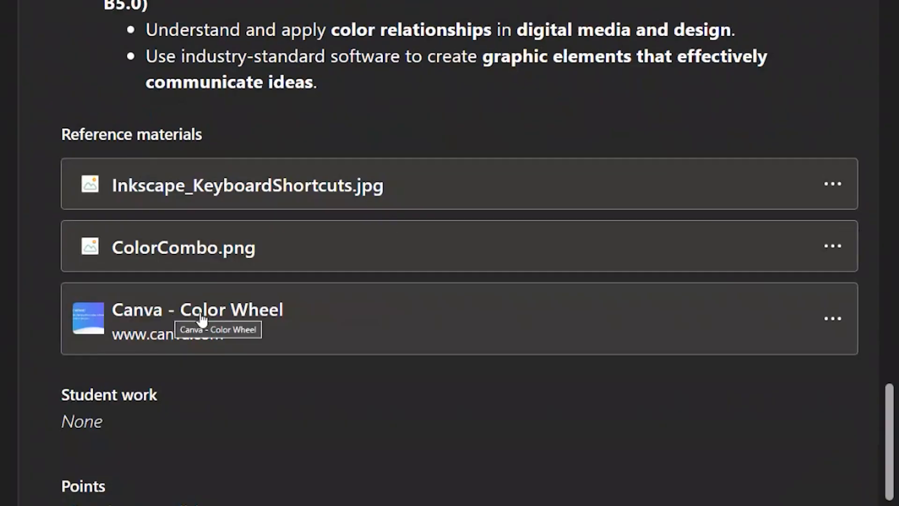
click(201, 317)
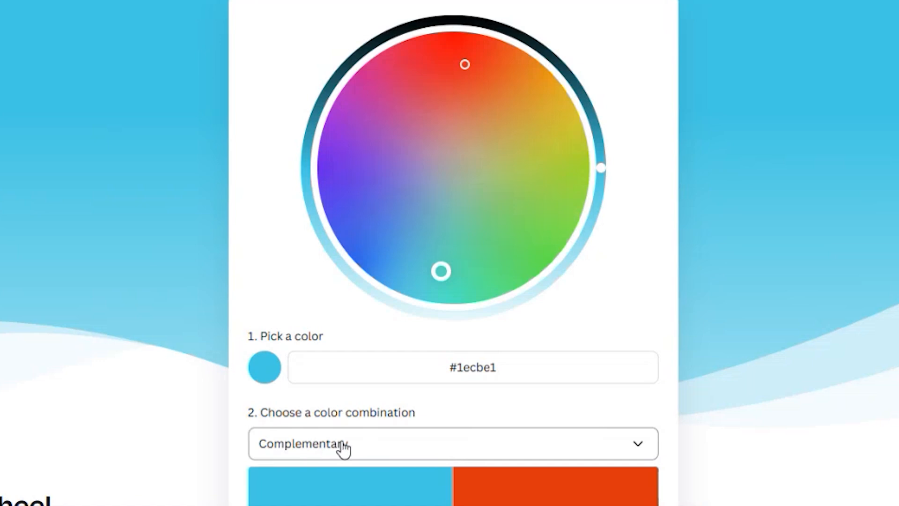
click(387, 447)
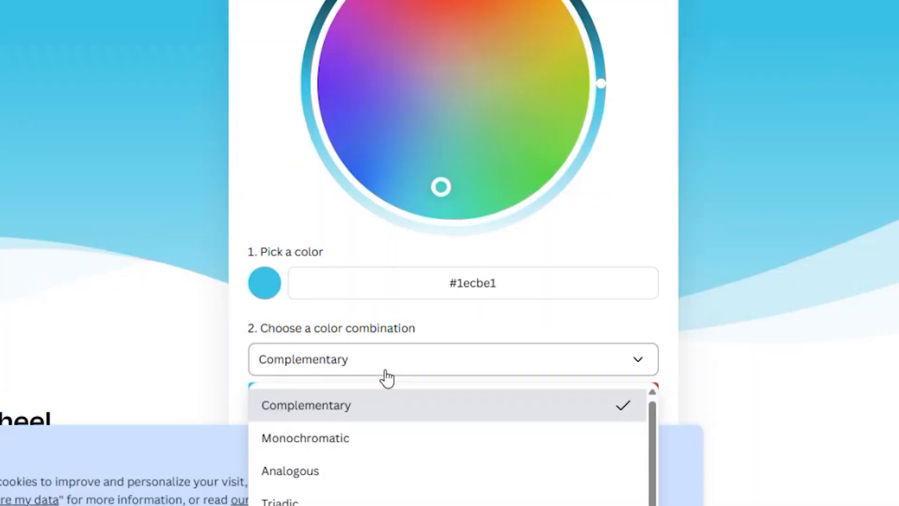
click(316, 439)
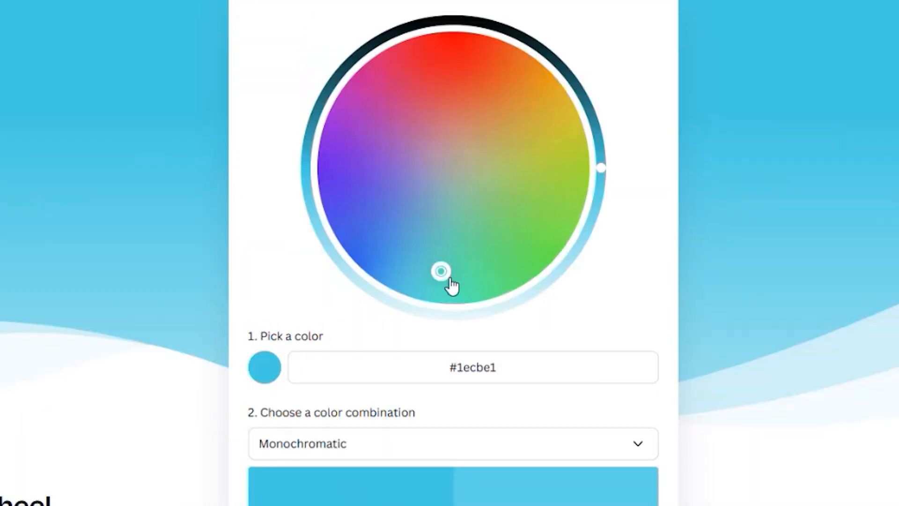
Pick the base color #6c5da2 on the color wheel and copy the hex code of the palette's first swatch.
drag(452, 285, 375, 265)
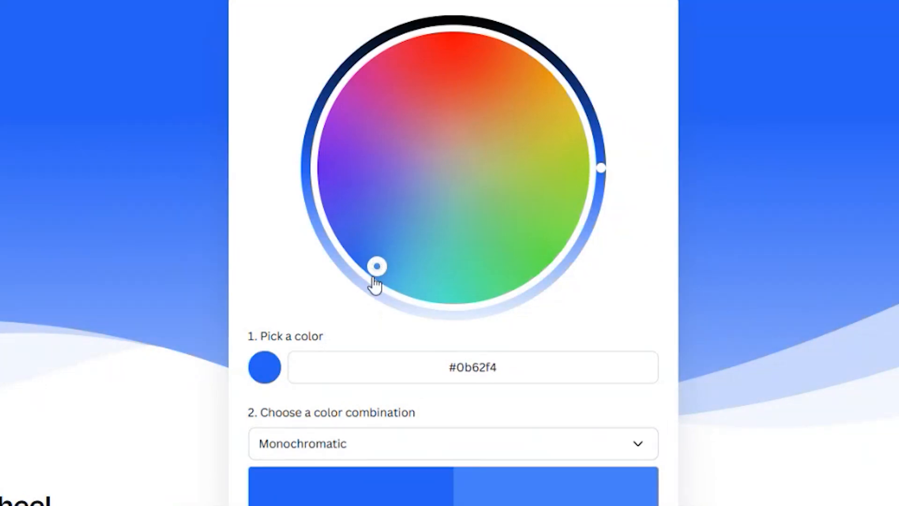
drag(427, 367, 508, 362)
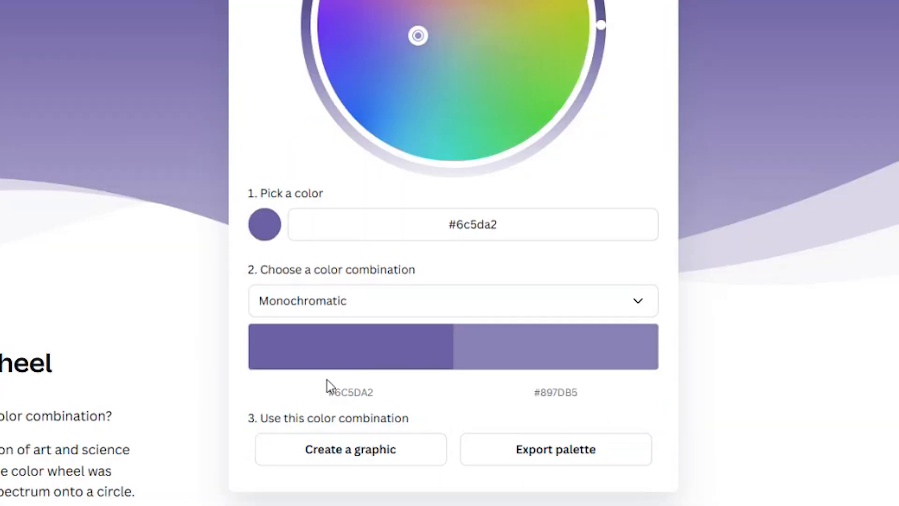
click(346, 396)
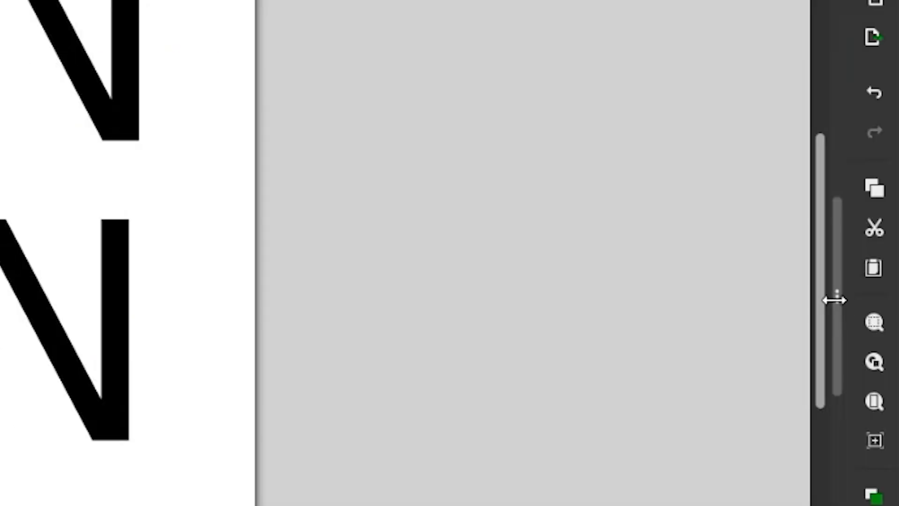
Switch back to Inkscape, select the letter J in the Monochromatic row and show its Fill and Stroke settings.
click(833, 297)
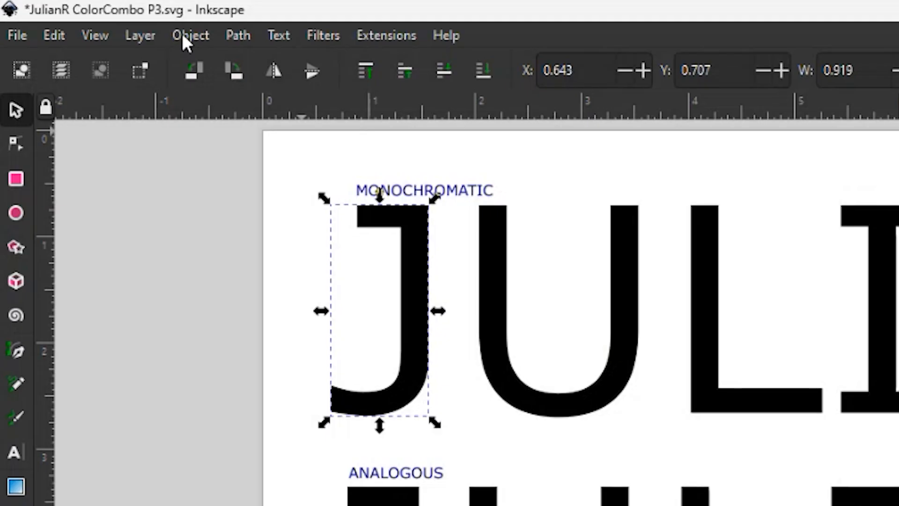
click(184, 41)
click(204, 55)
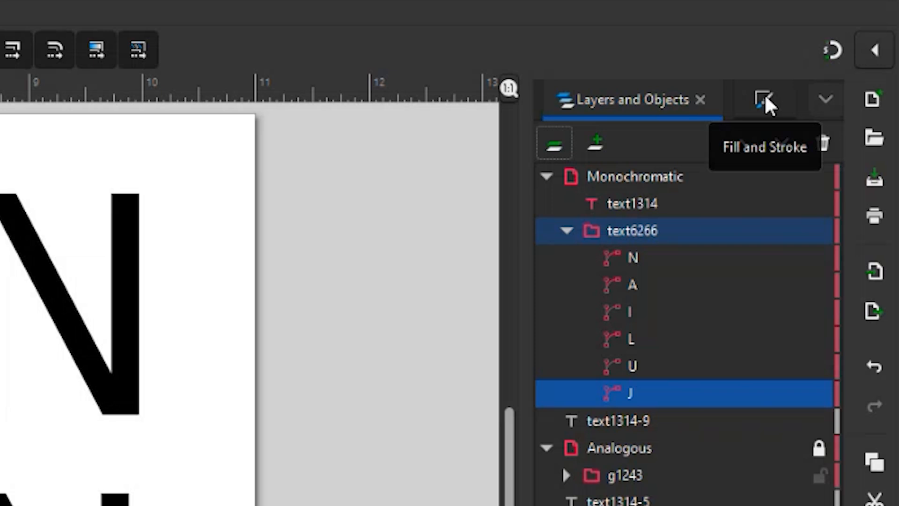
click(765, 96)
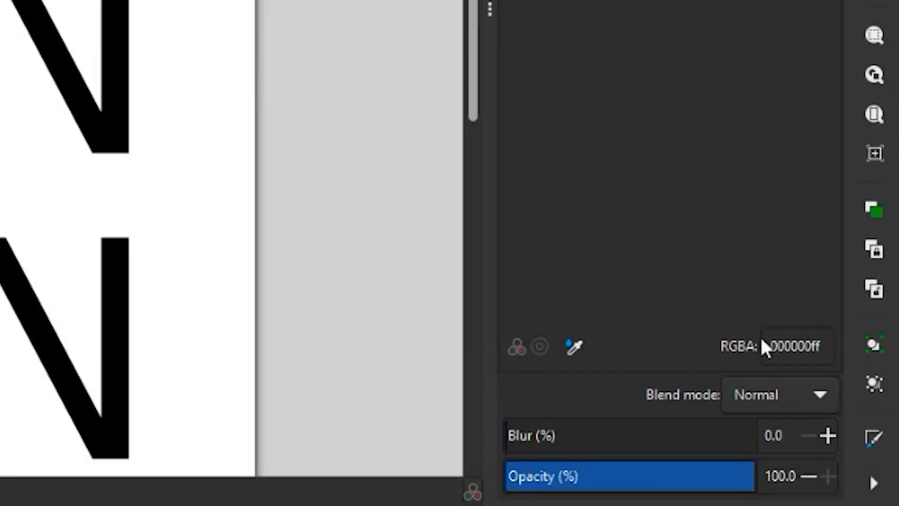